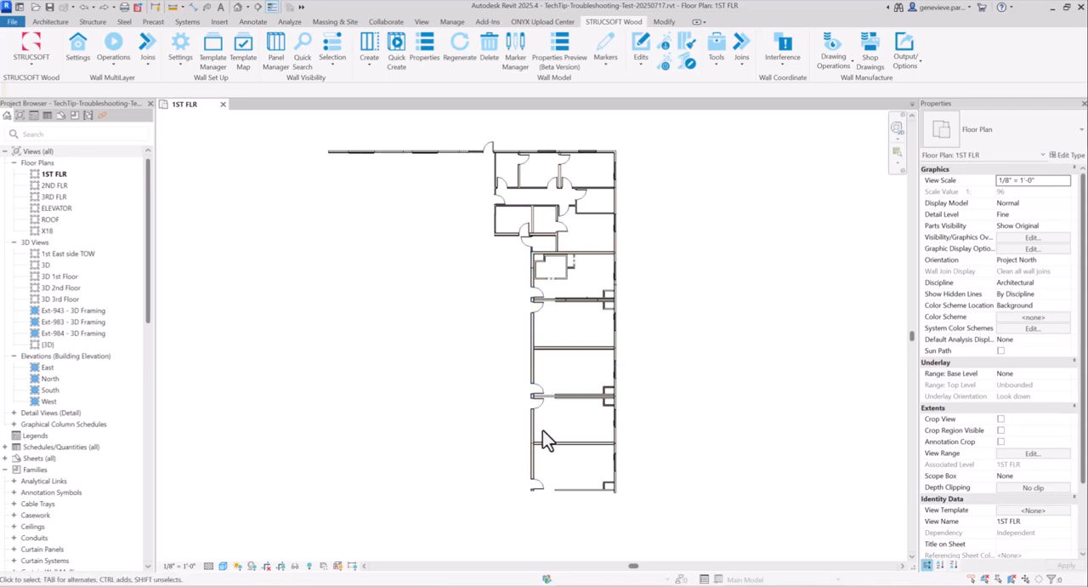
# Select all 0_STG_2x8@16"O/C walls visible in the first-floor plan and Quick Create multilayer framing panels on them
pyautogui.click(531, 341)
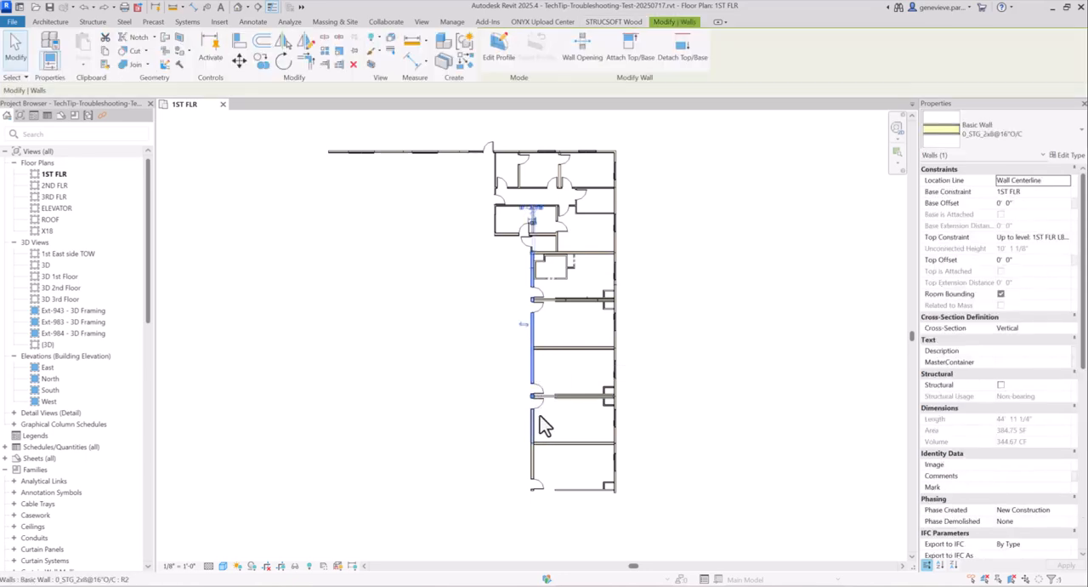
pyautogui.rightClick(490, 357)
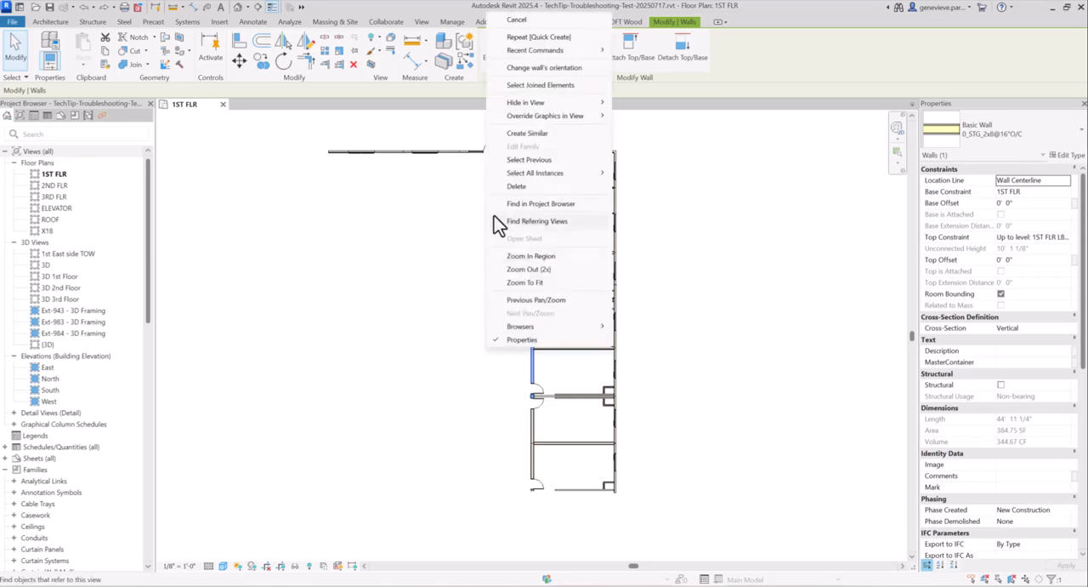
pyautogui.moveTo(505, 174)
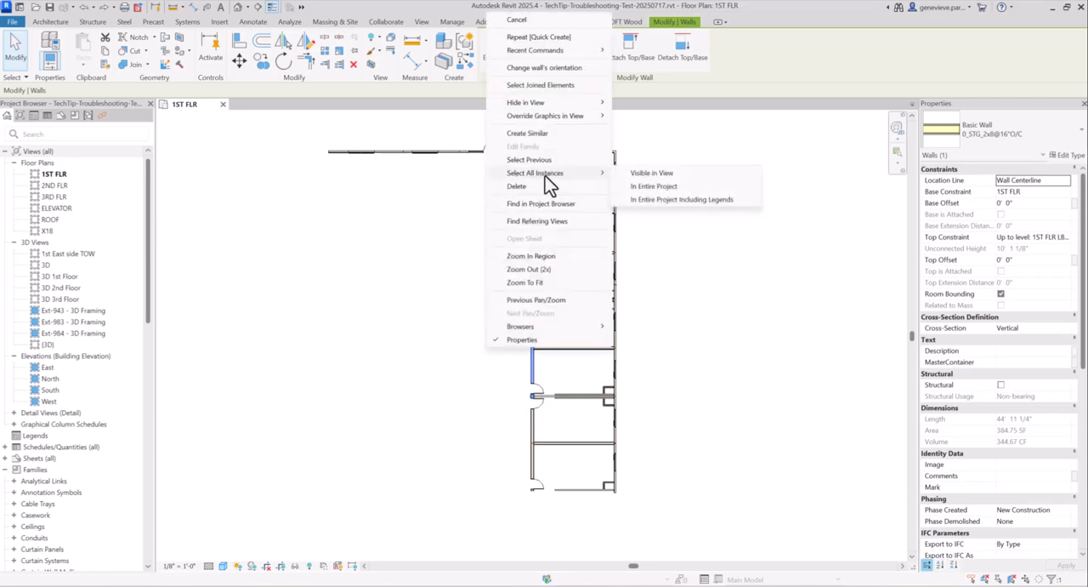
pyautogui.click(655, 174)
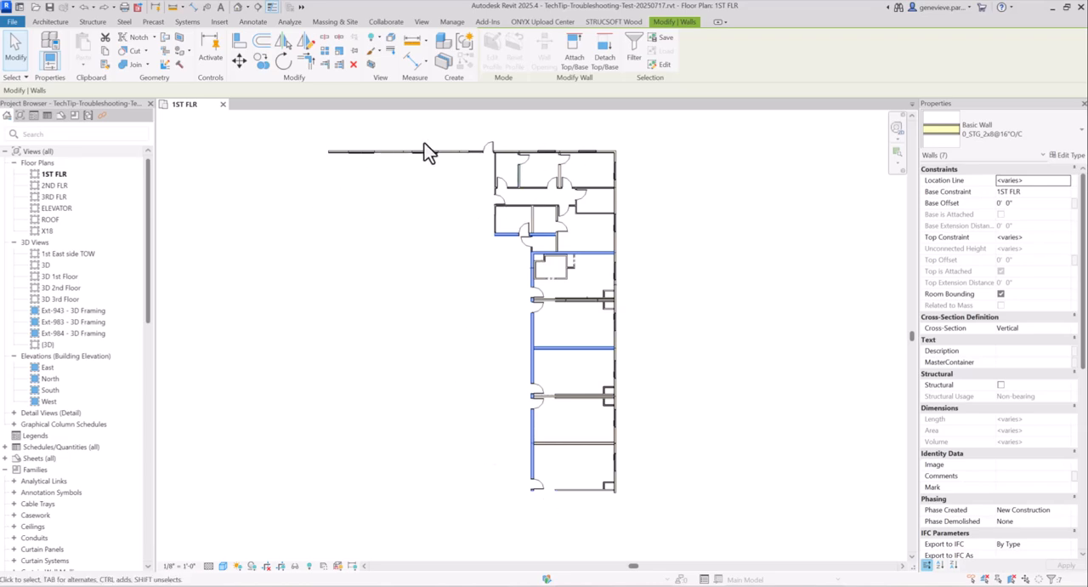
pyautogui.click(614, 22)
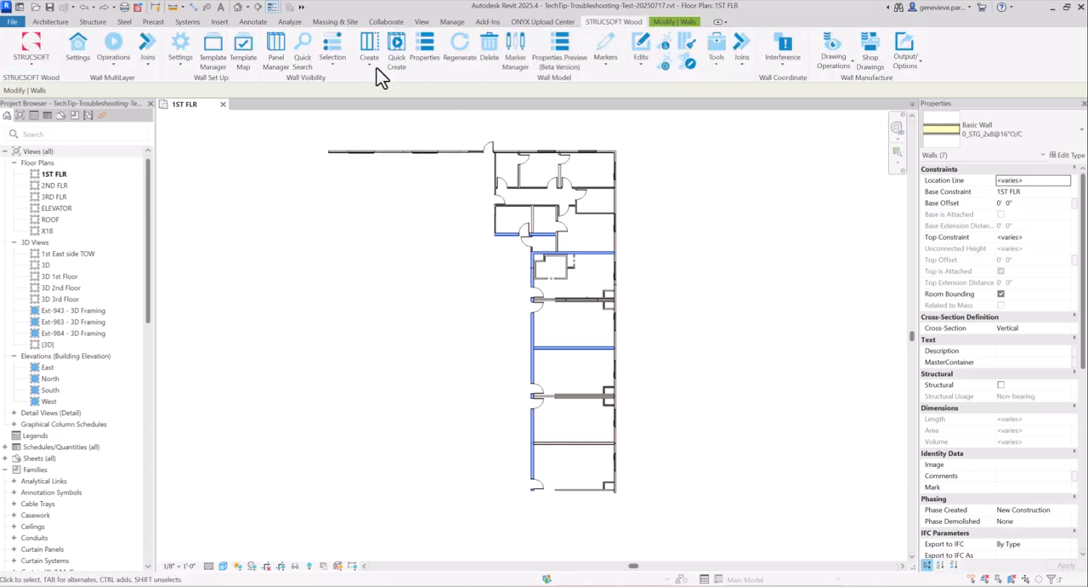
pyautogui.click(112, 67)
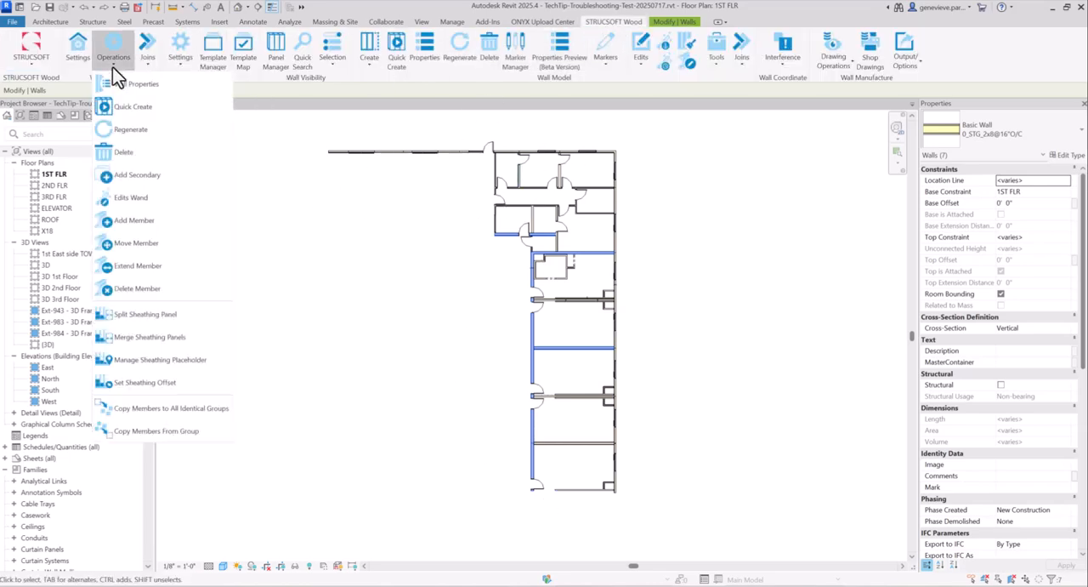
pyautogui.click(128, 107)
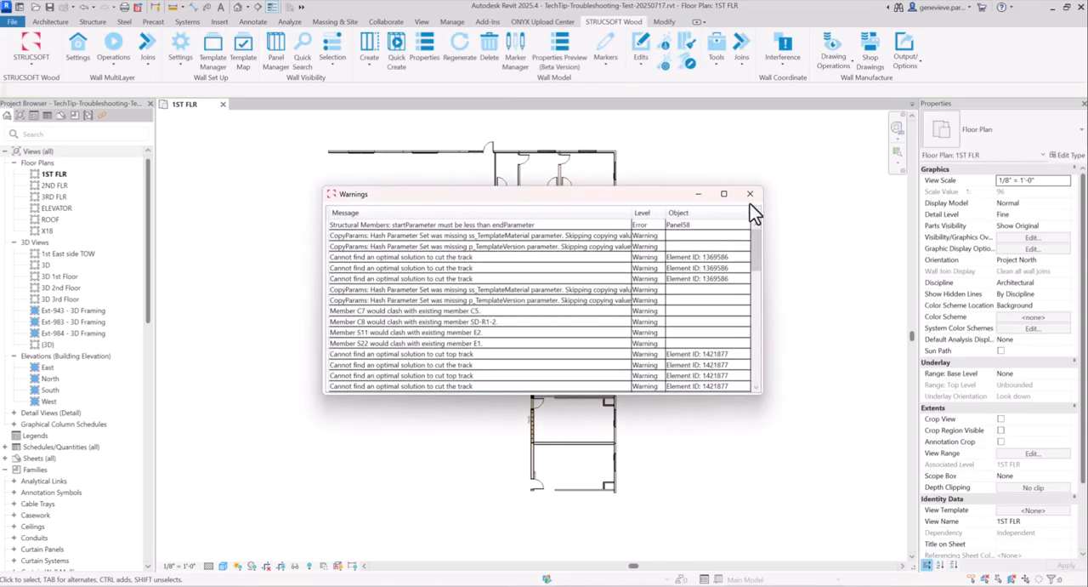
# Review the messages, levels and affected objects in the Warnings list, and close it
pyautogui.moveTo(647, 197)
pyautogui.mouseDown()
pyautogui.moveTo(788, 230)
pyautogui.moveTo(513, 400)
pyautogui.moveTo(638, 207)
pyautogui.mouseUp()
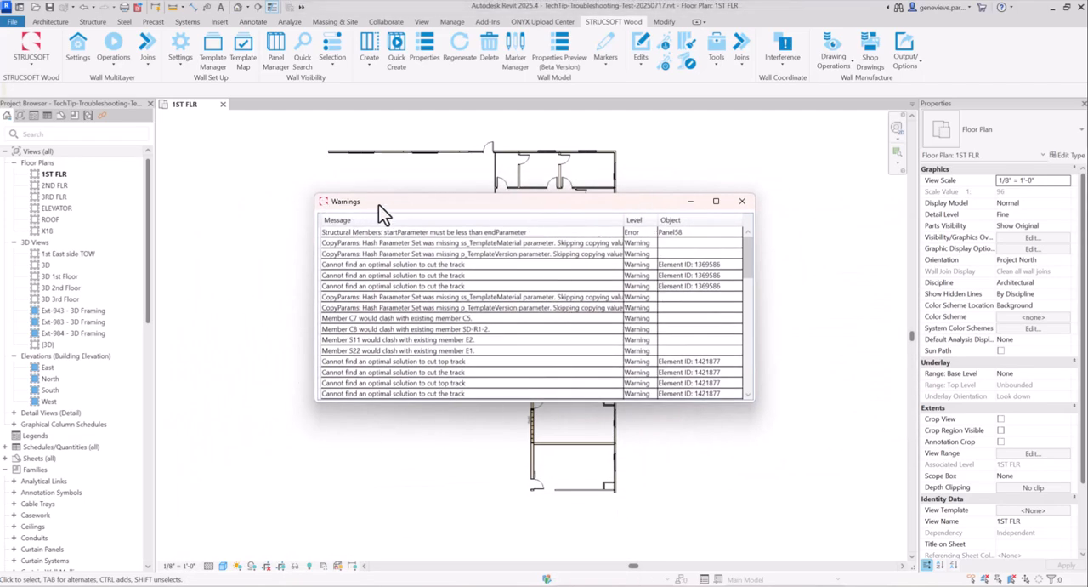
pyautogui.scroll(-4, 540, 280)
pyautogui.scroll(4, 525, 290)
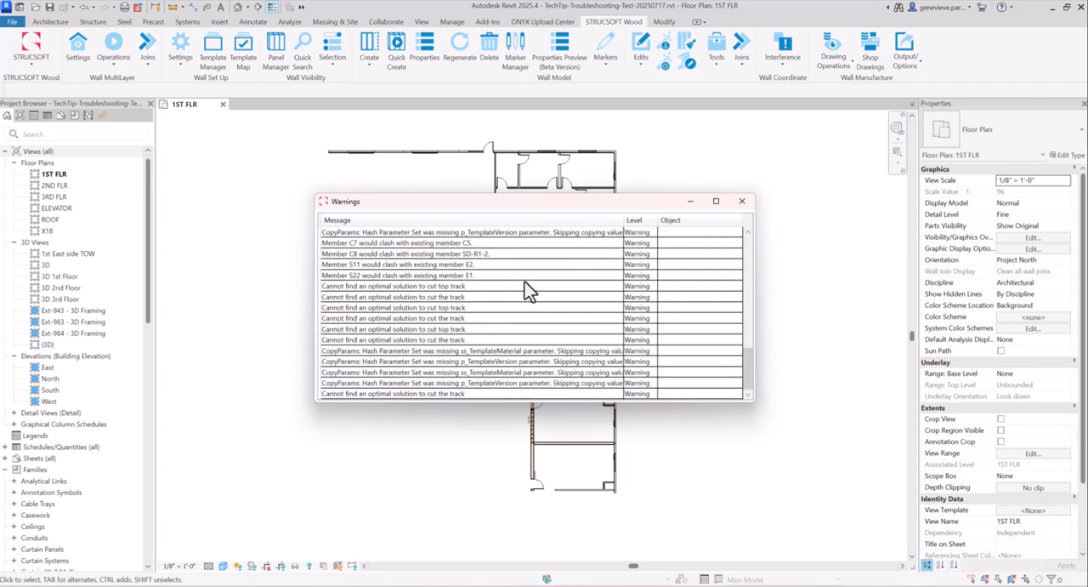
pyautogui.click(741, 202)
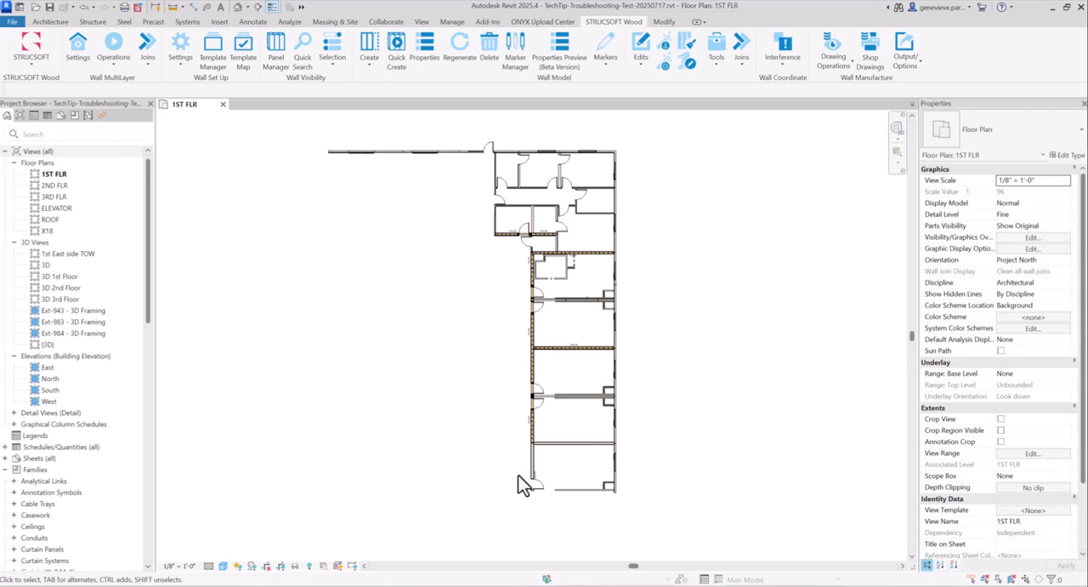
# Examine the panels along the corridor wall, comparing Panel58 at the south end with the other framed walls
pyautogui.scroll(4, 525, 476)
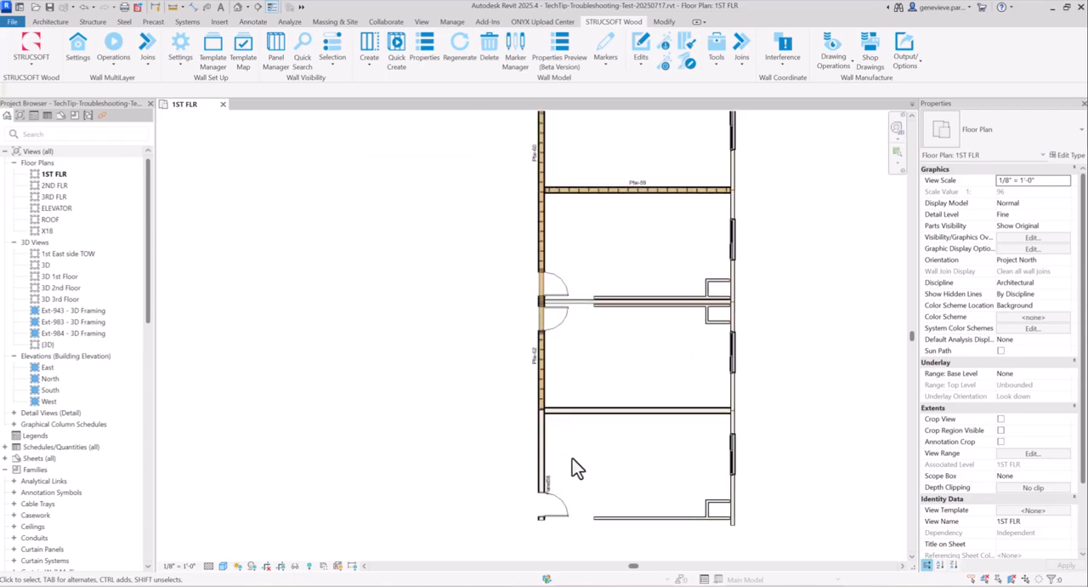
pyautogui.moveTo(486, 450); pyautogui.dragTo(539, 355, button='middle')
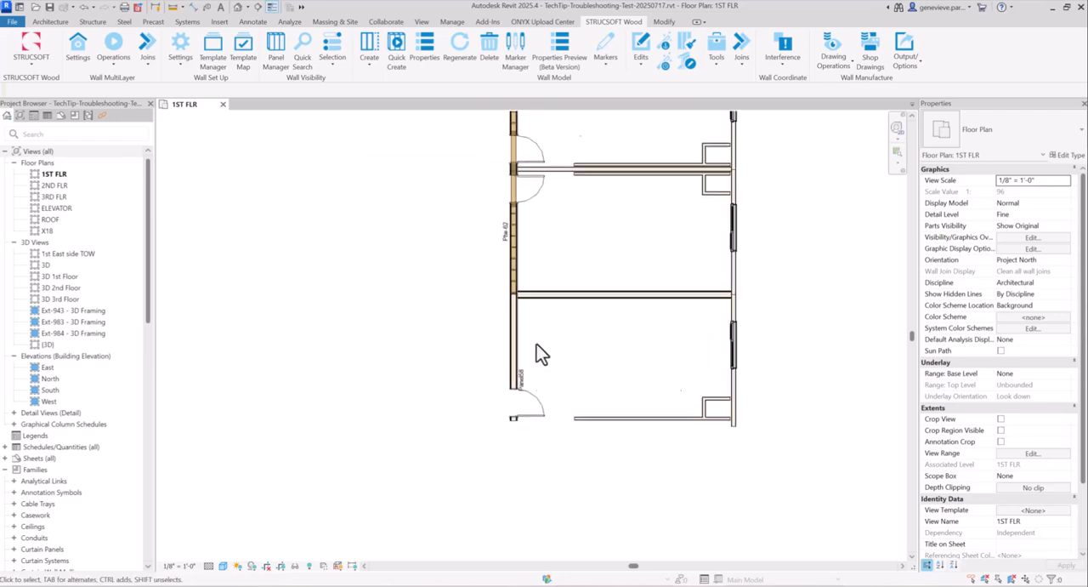
pyautogui.scroll(4, 527, 370)
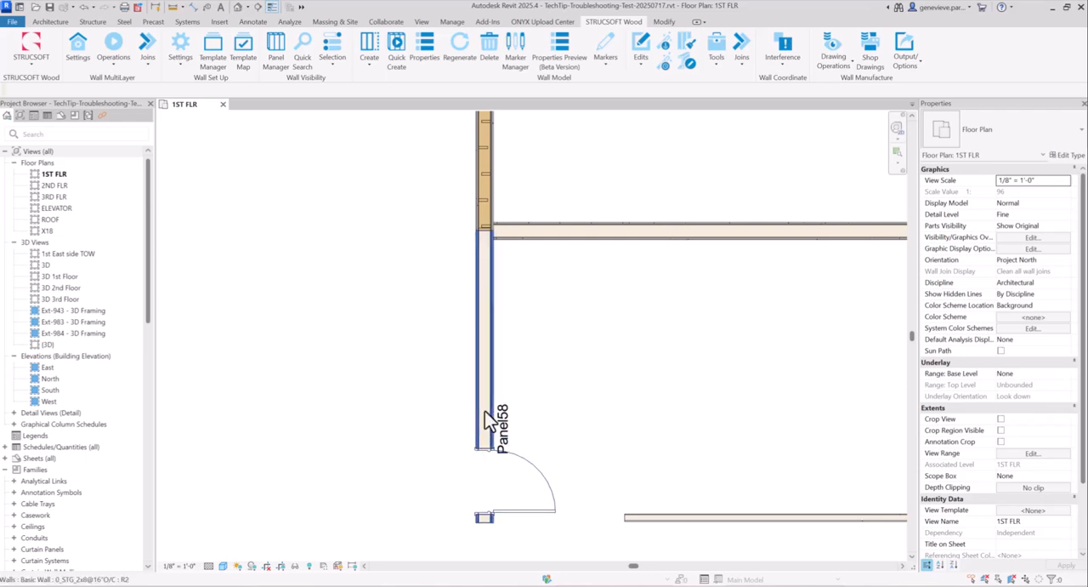
pyautogui.scroll(-2, 506, 399)
pyautogui.click(494, 352)
pyautogui.press('Escape')
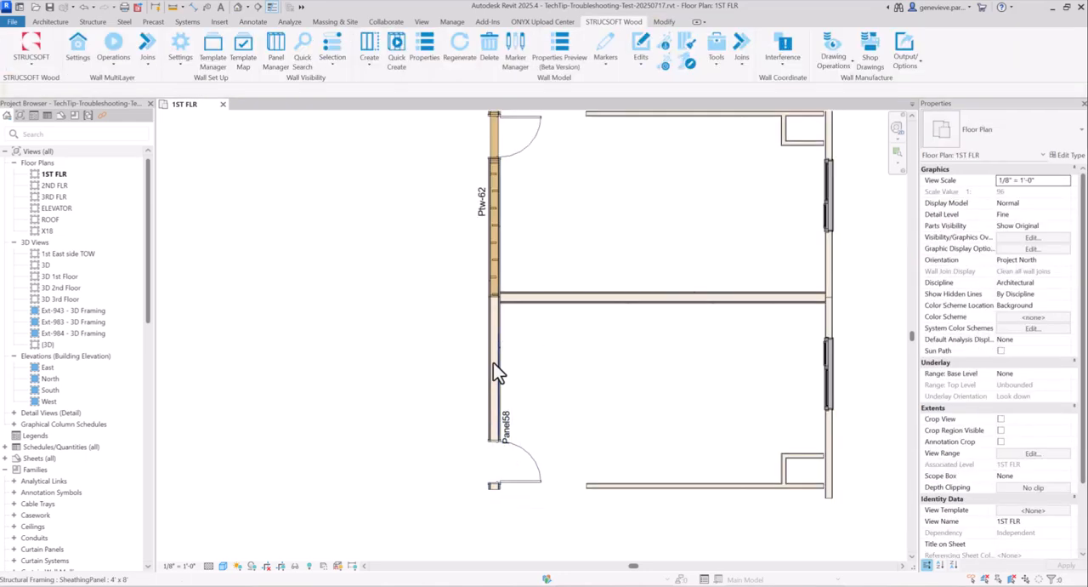
pyautogui.scroll(5, 496, 374)
pyautogui.scroll(-1, 529, 322)
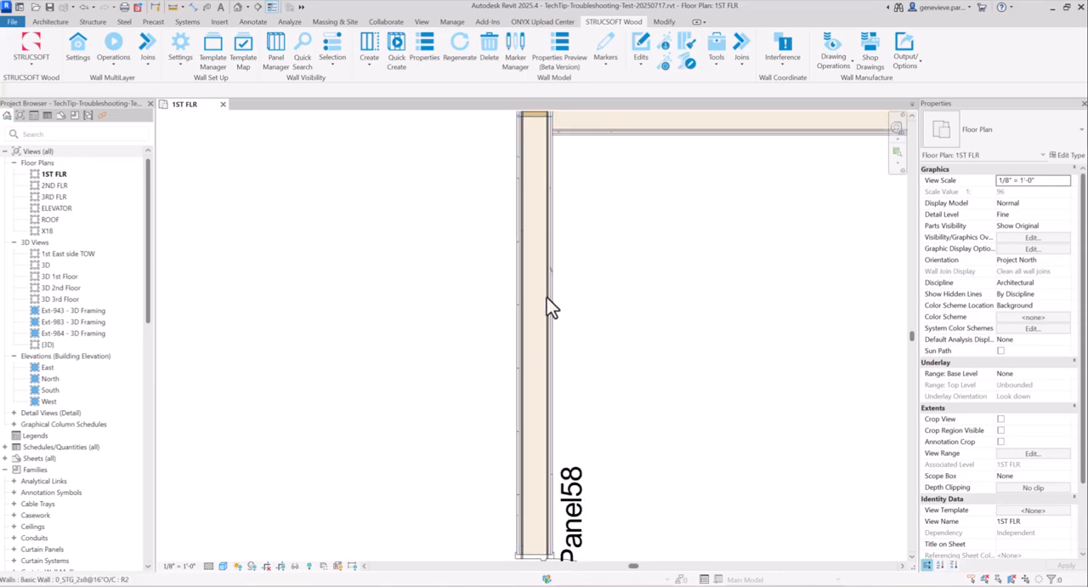
pyautogui.moveTo(627, 267); pyautogui.dragTo(618, 325, button='middle')
pyautogui.scroll(-2, 589, 412)
pyautogui.moveTo(598, 418); pyautogui.dragTo(587, 508, button='middle')
pyautogui.scroll(-2, 540, 324)
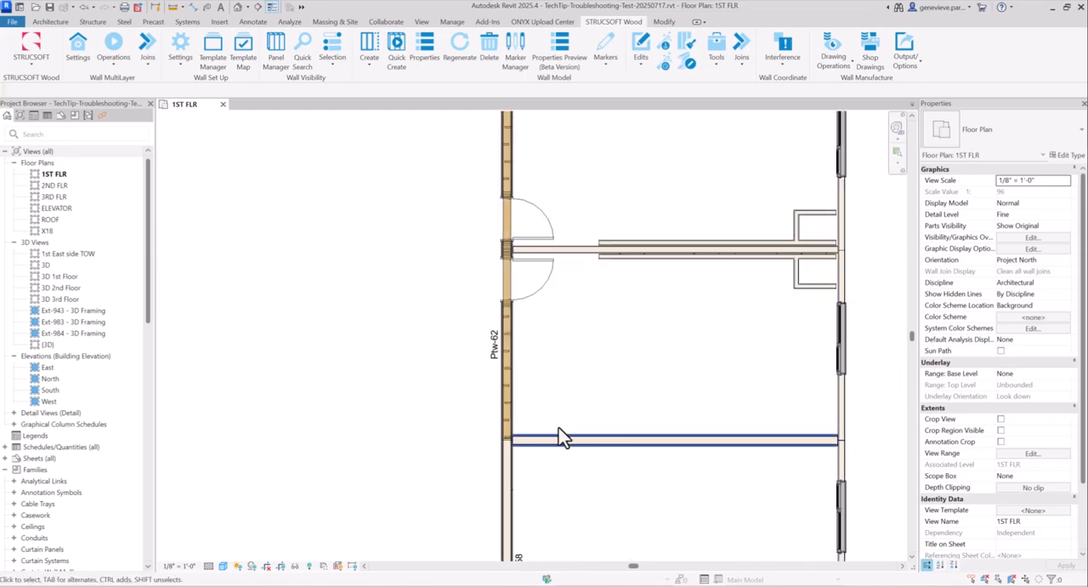
pyautogui.scroll(-3, 546, 408)
pyautogui.moveTo(587, 388); pyautogui.dragTo(598, 541, button='middle')
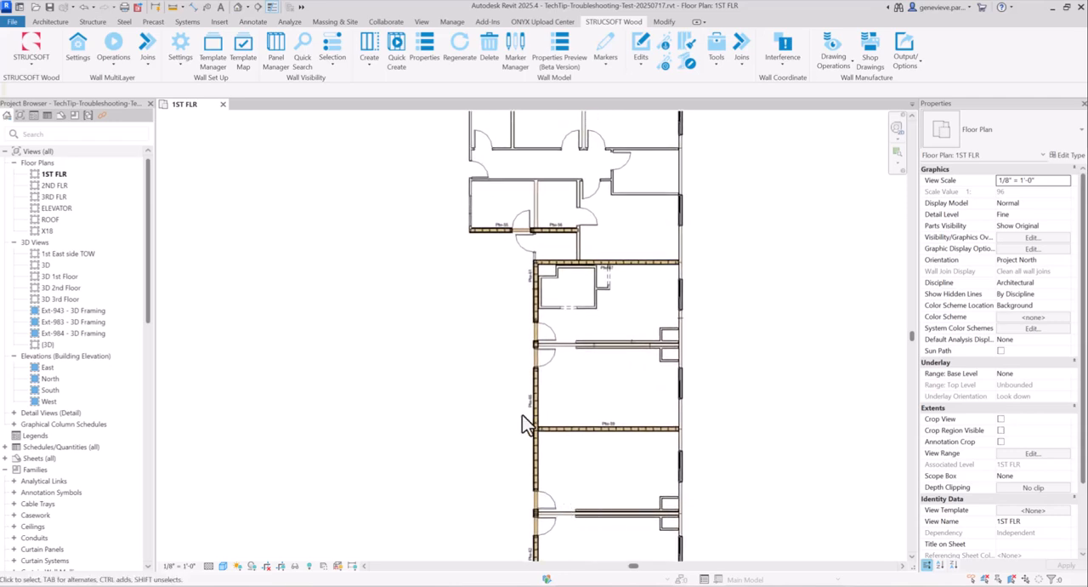
pyautogui.moveTo(559, 468); pyautogui.dragTo(554, 343, button='middle')
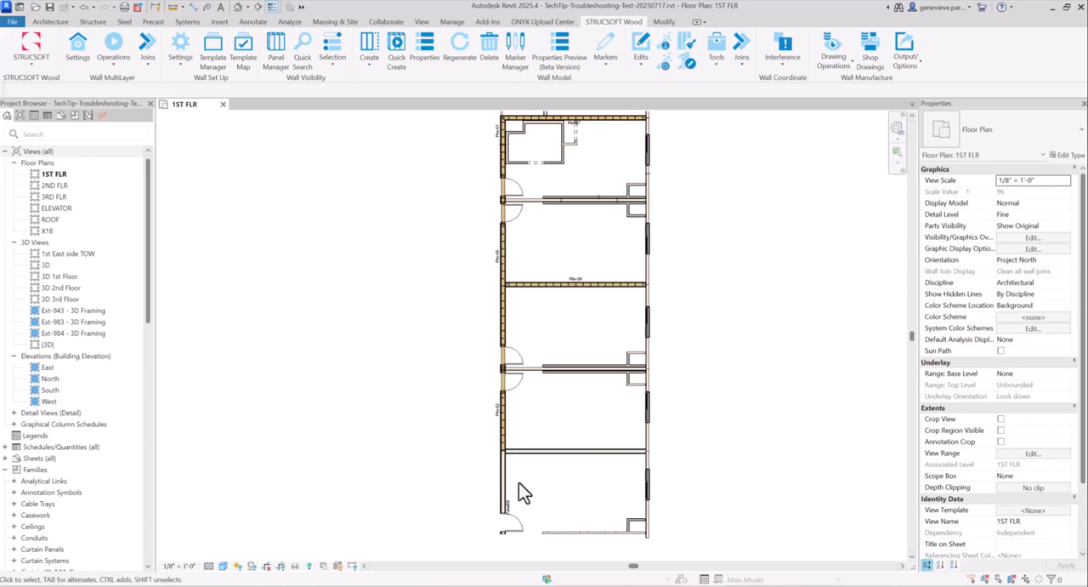
# Select all visible instances of the Panel58 wall's type and delete their STRUCSOFT framing panels
pyautogui.scroll(5, 515, 484)
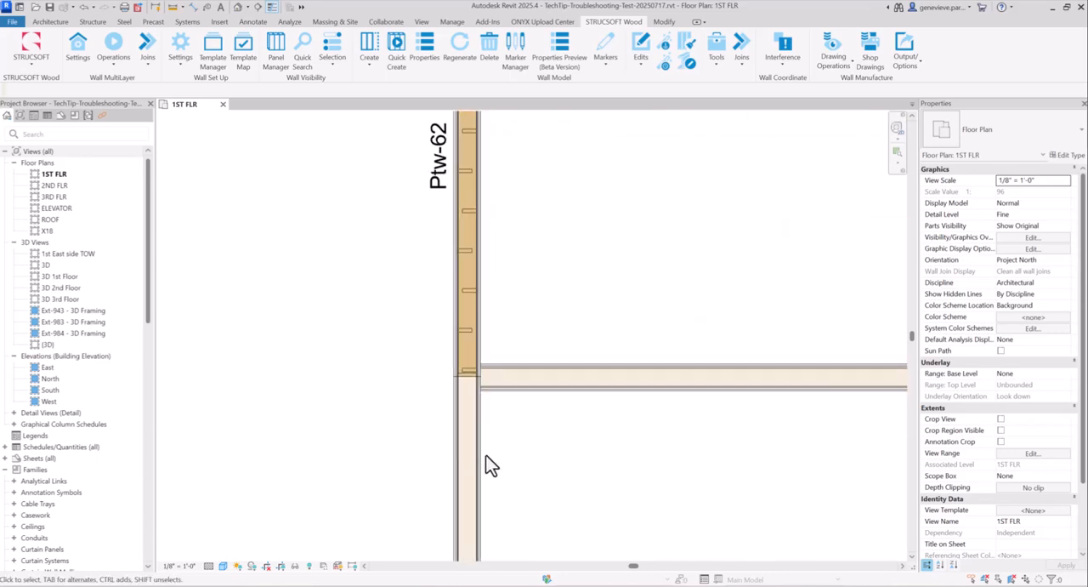
pyautogui.click(471, 420)
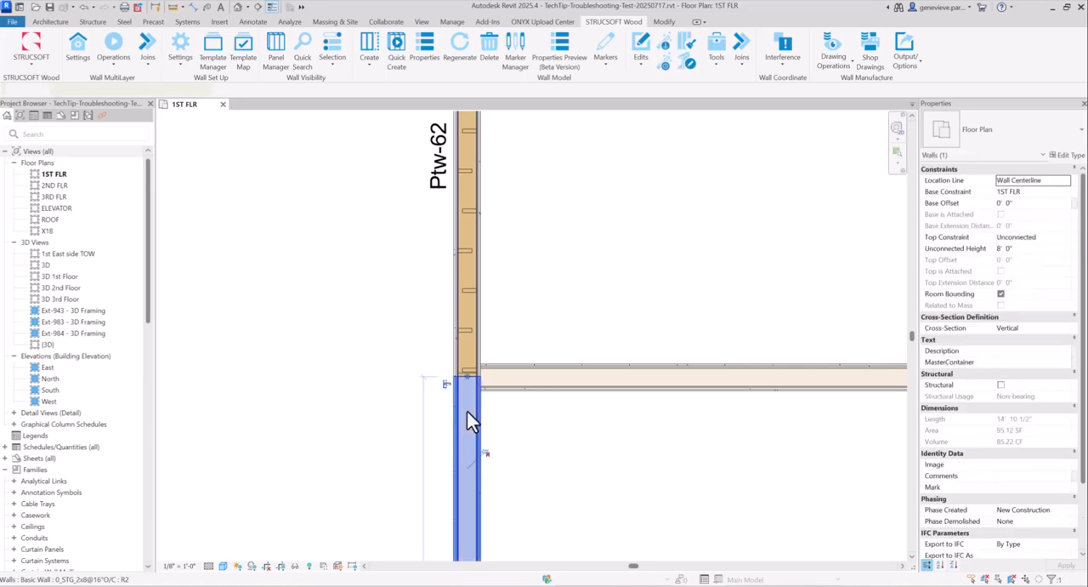
pyautogui.rightClick(470, 416)
pyautogui.moveTo(511, 238)
pyautogui.click(624, 241)
pyautogui.scroll(-4, 498, 442)
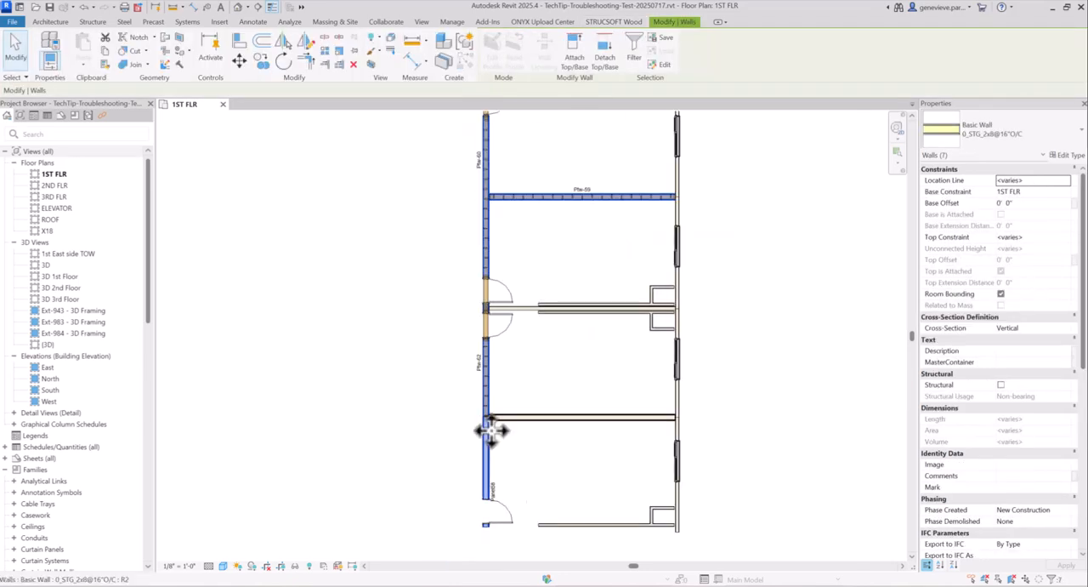
pyautogui.moveTo(735, 251); pyautogui.dragTo(694, 381, button='middle')
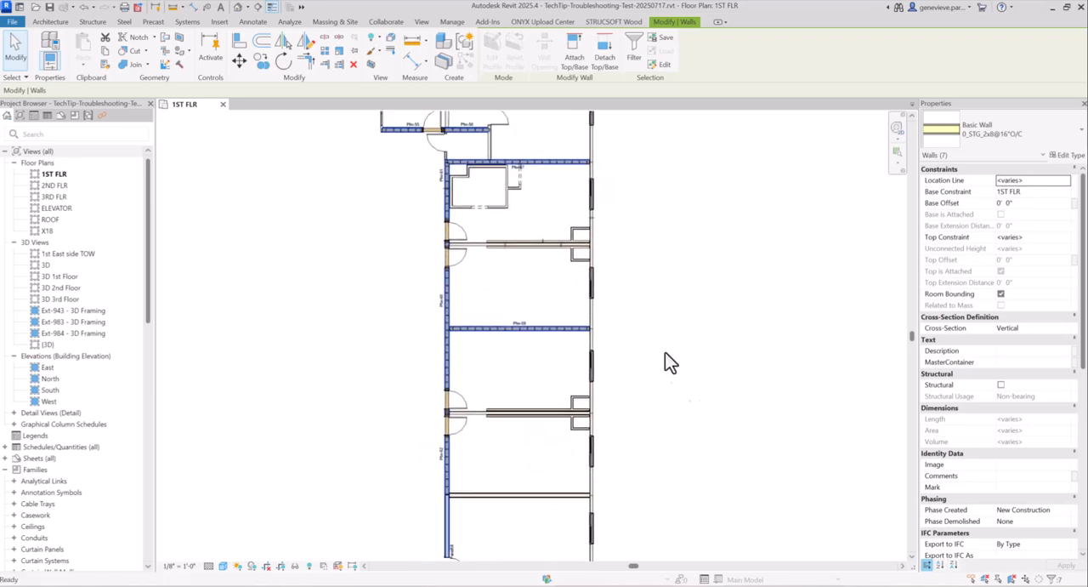
pyautogui.scroll(-1, 663, 343)
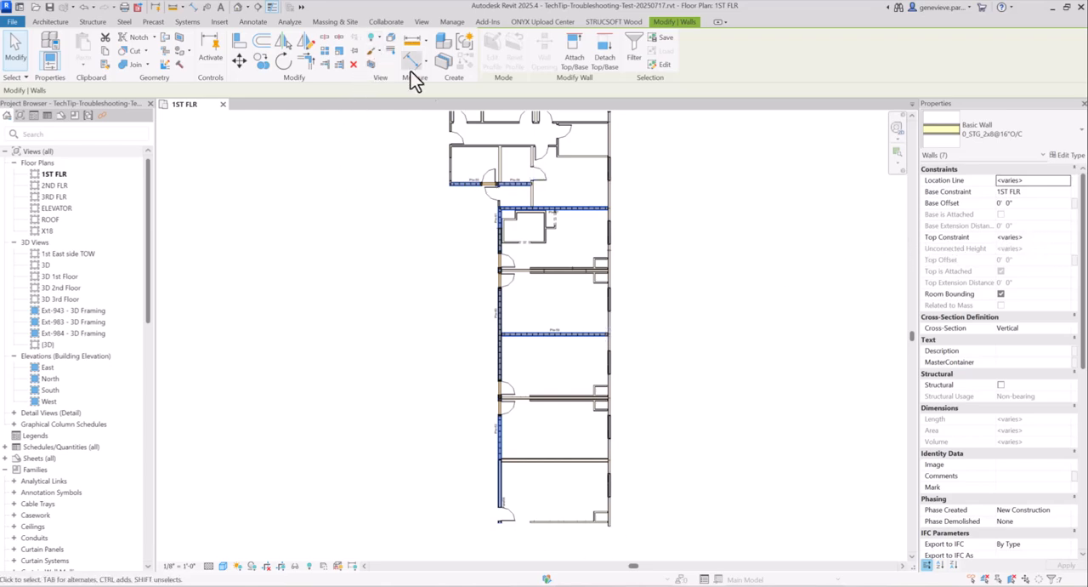
pyautogui.click(597, 21)
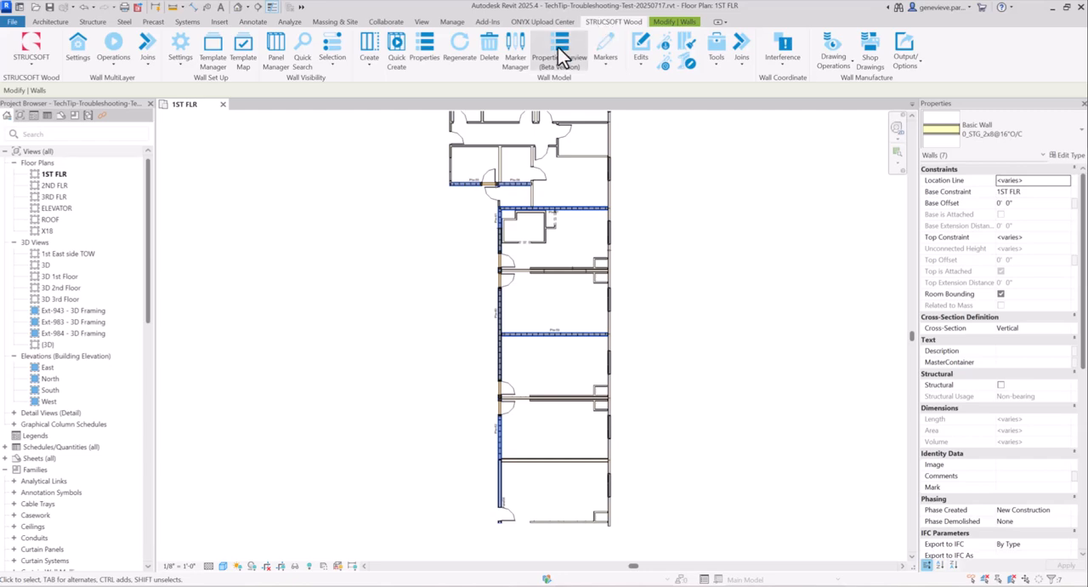
pyautogui.click(490, 59)
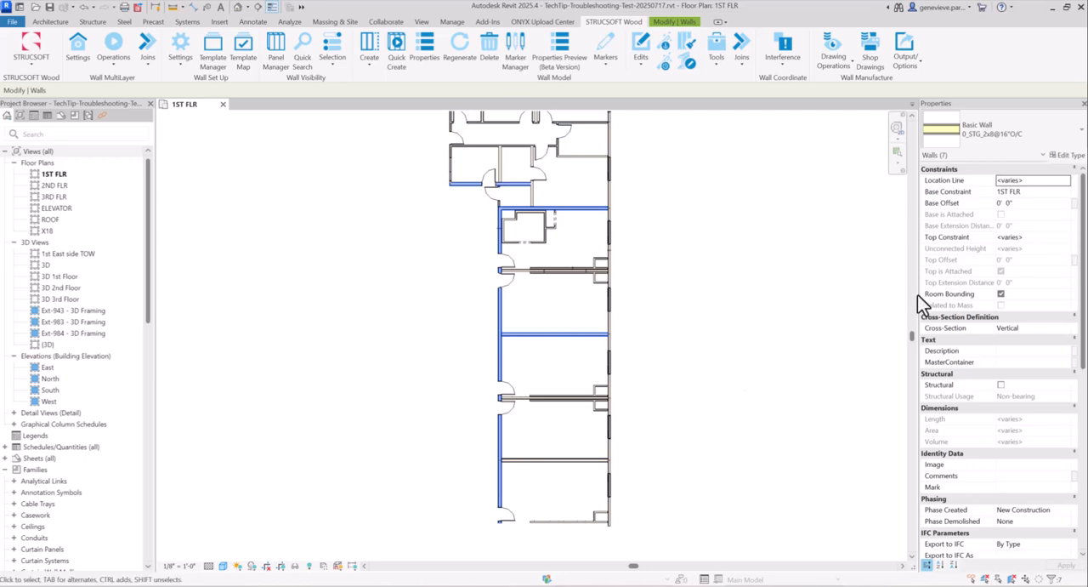
# Set the selected walls' Top Constraint to Up to level: 1ST FLR LB T/O WALL and Quick Create multilayer panels on them
pyautogui.click(1034, 238)
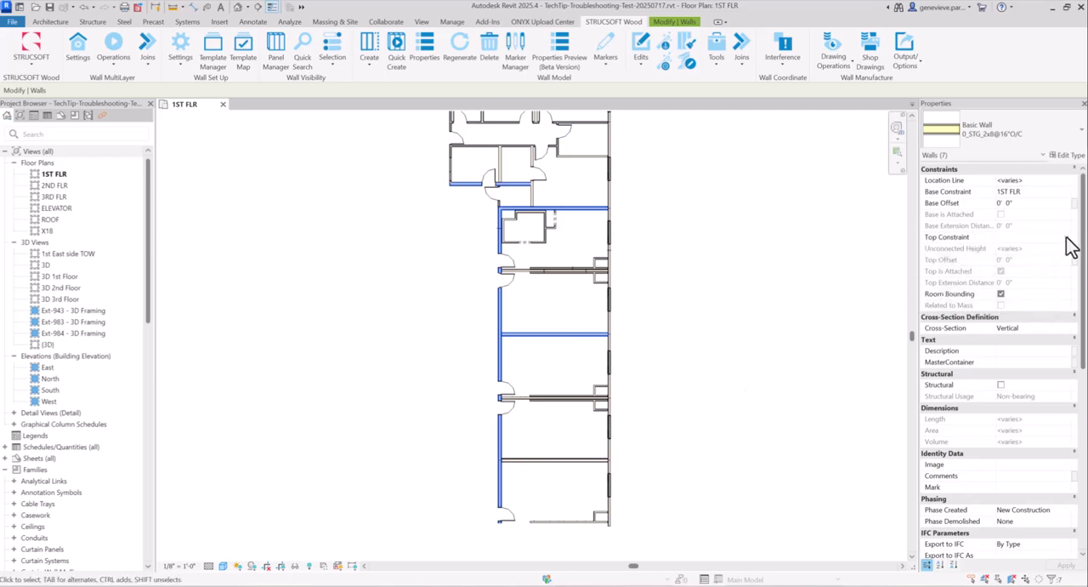
pyautogui.click(1068, 242)
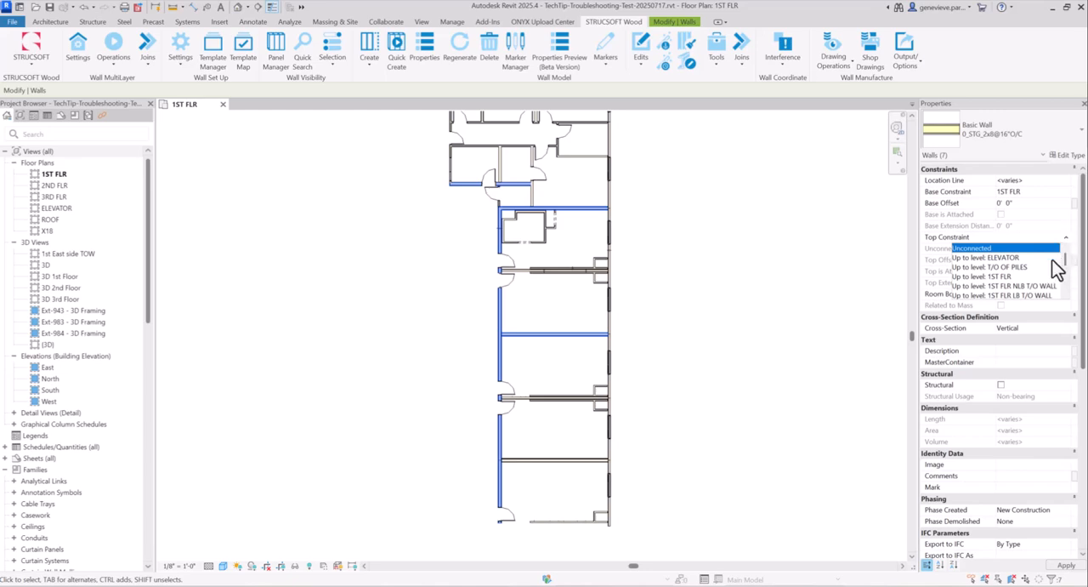
pyautogui.click(1047, 290)
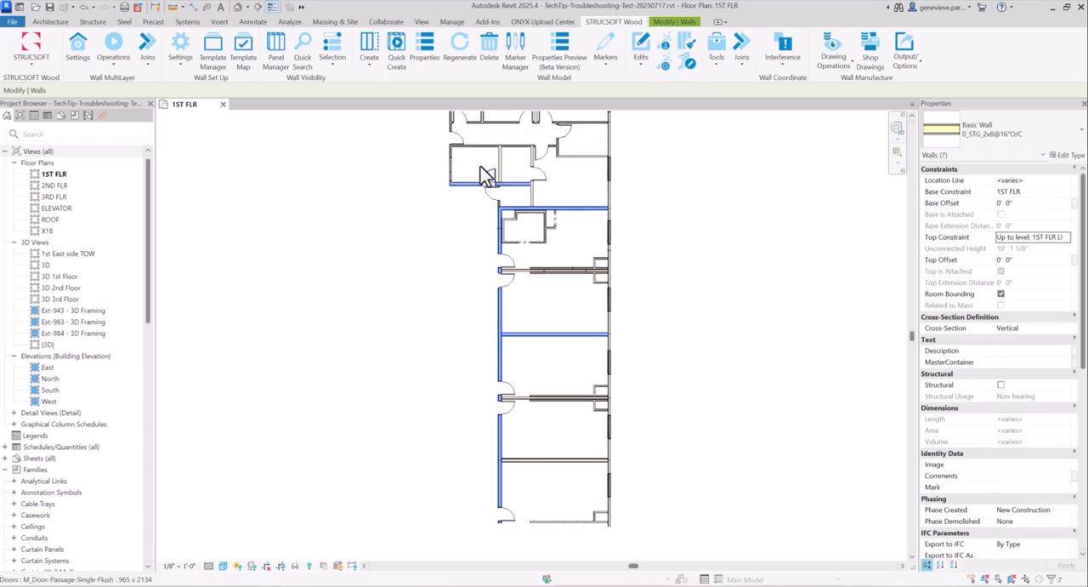
pyautogui.click(116, 68)
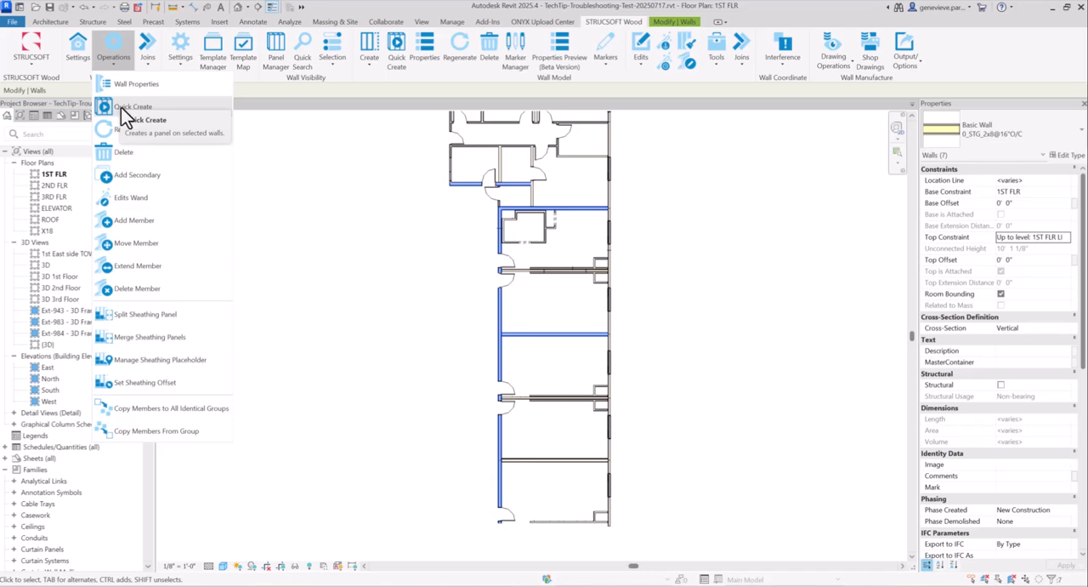
pyautogui.click(126, 109)
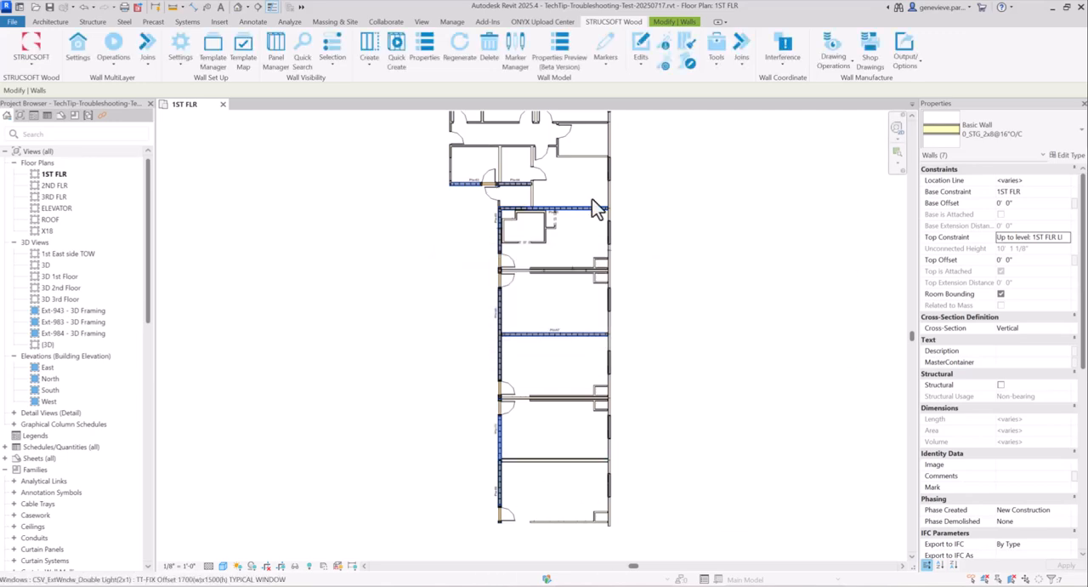
# Examine the regenerated panels on all the 2x8 walls, checking the studs and sheathing from the south end upward
pyautogui.scroll(2, 522, 485)
pyautogui.scroll(5, 522, 485)
pyautogui.click(554, 342)
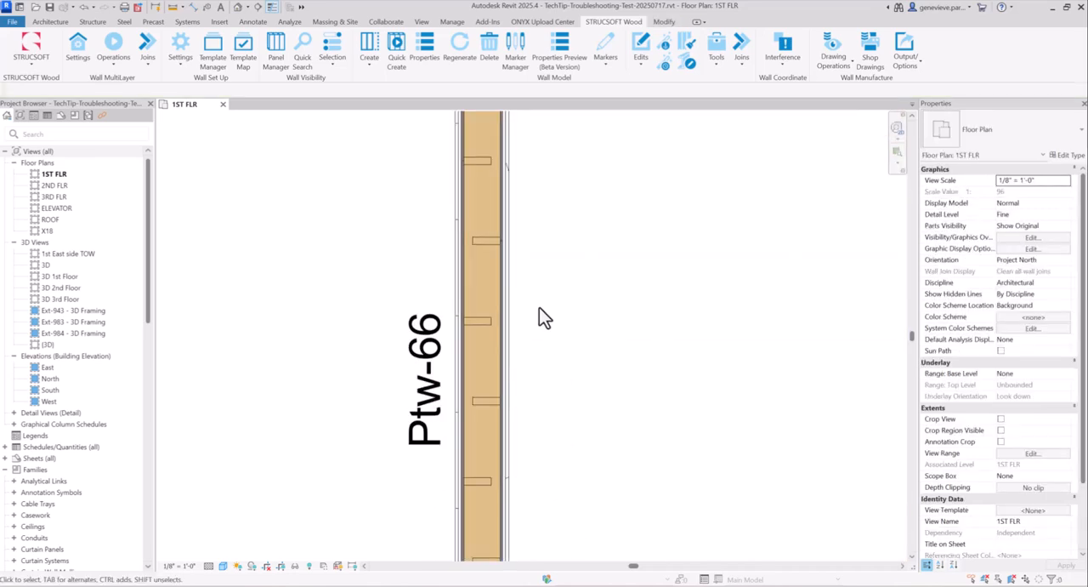
pyautogui.scroll(4, 483, 365)
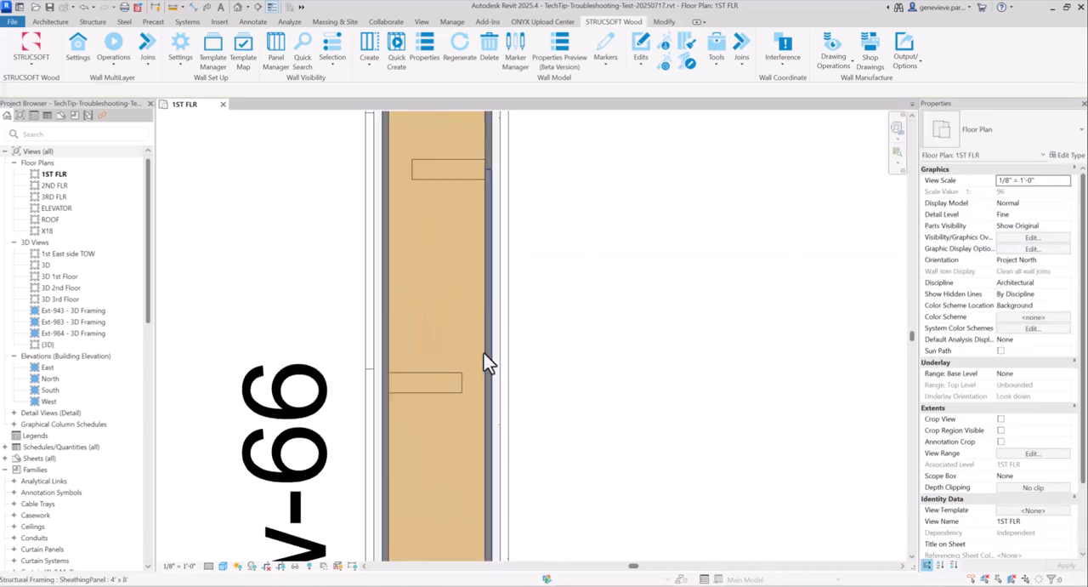
pyautogui.scroll(-6, 475, 386)
pyautogui.moveTo(560, 461); pyautogui.dragTo(537, 544, button='middle')
pyautogui.moveTo(545, 255); pyautogui.dragTo(554, 516, button='middle')
pyautogui.moveTo(575, 367); pyautogui.dragTo(580, 523, button='middle')
pyautogui.moveTo(547, 318); pyautogui.dragTo(580, 550, button='middle')
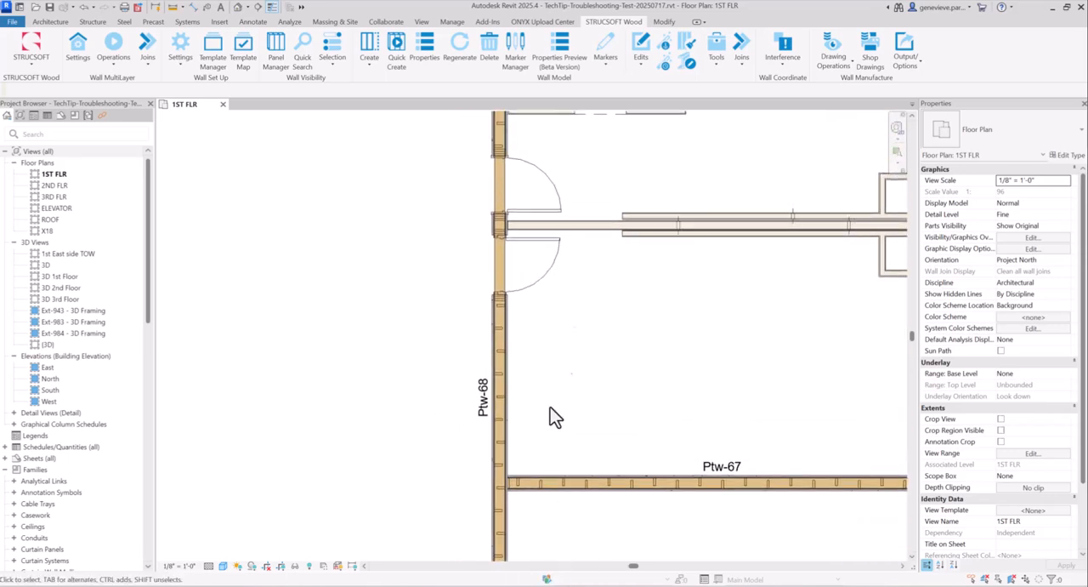
pyautogui.moveTo(553, 470); pyautogui.dragTo(535, 530, button='middle')
pyautogui.scroll(2, 498, 317)
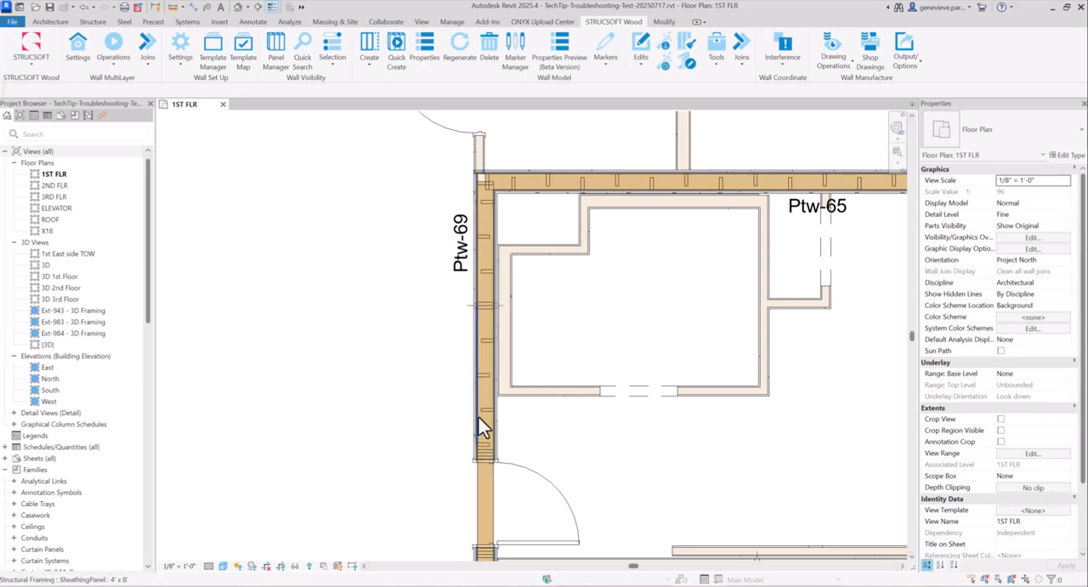
pyautogui.scroll(-4, 425, 382)
pyautogui.moveTo(605, 425); pyautogui.dragTo(570, 371, button='middle')
pyautogui.scroll(-1, 547, 346)
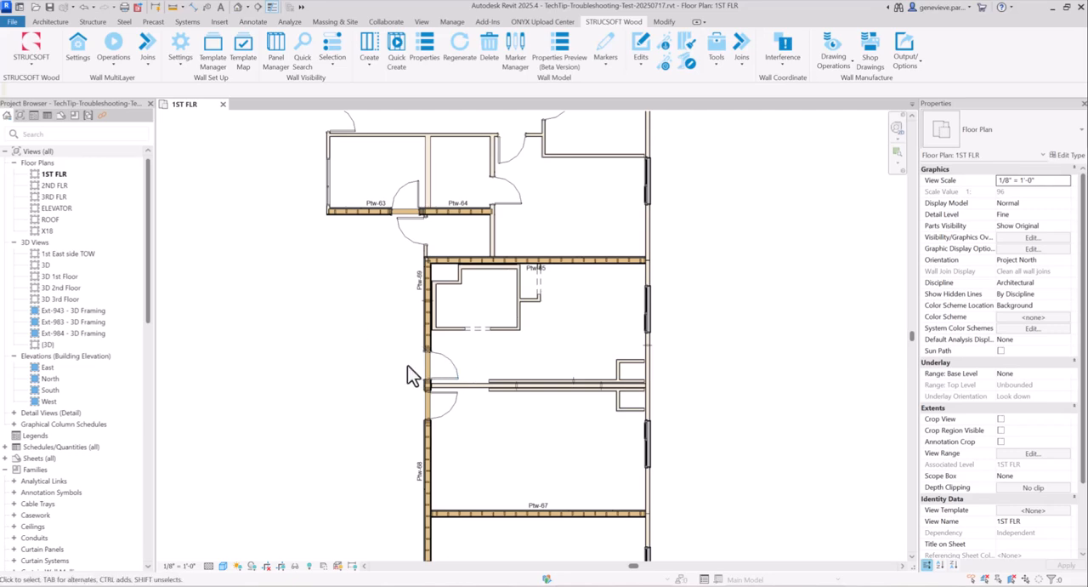
pyautogui.scroll(-2, 418, 369)
pyautogui.moveTo(487, 442); pyautogui.dragTo(538, 387, button='middle')
pyautogui.scroll(-3, 482, 323)
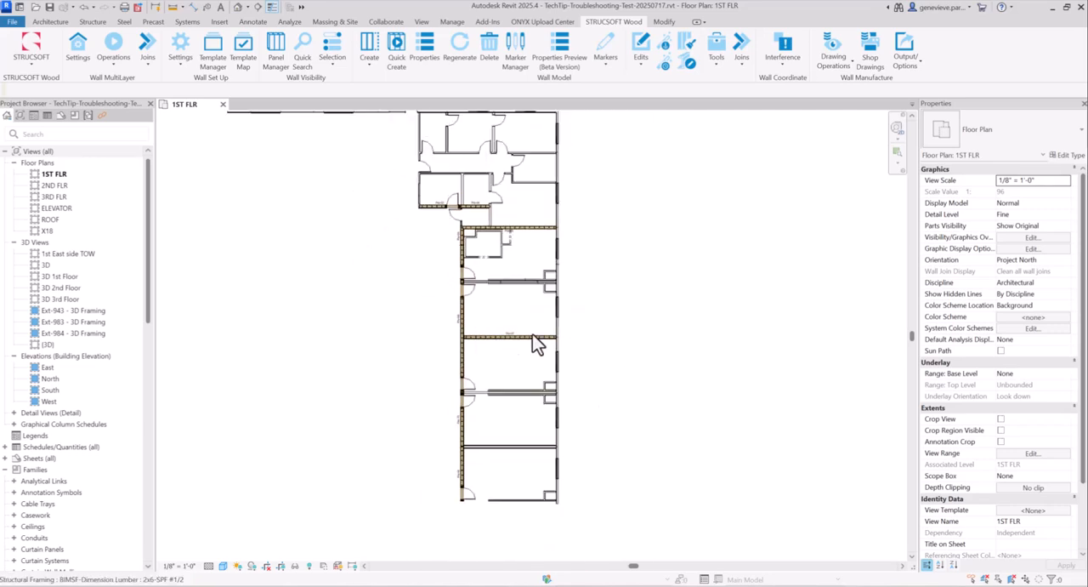